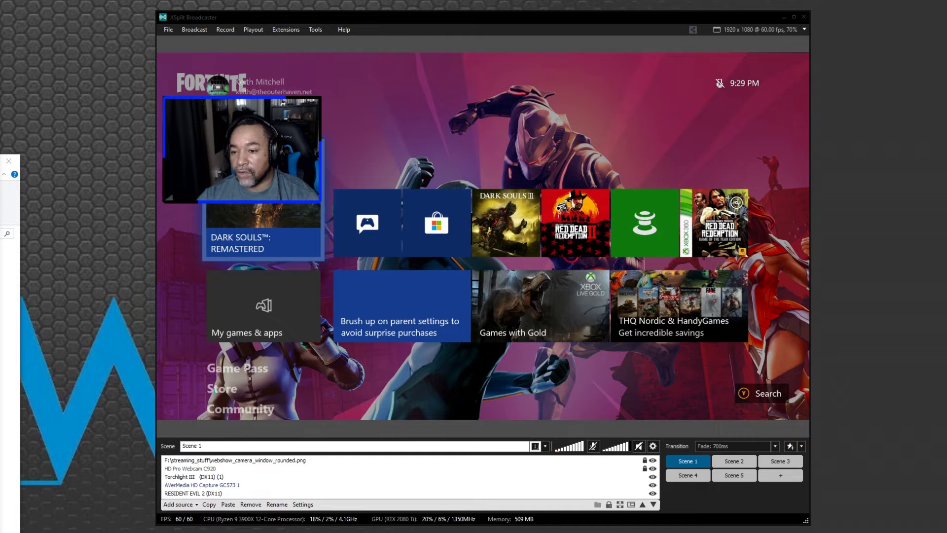
# Select and deselect the Torchlight III source in the scene several times
pyautogui.click(209, 56)
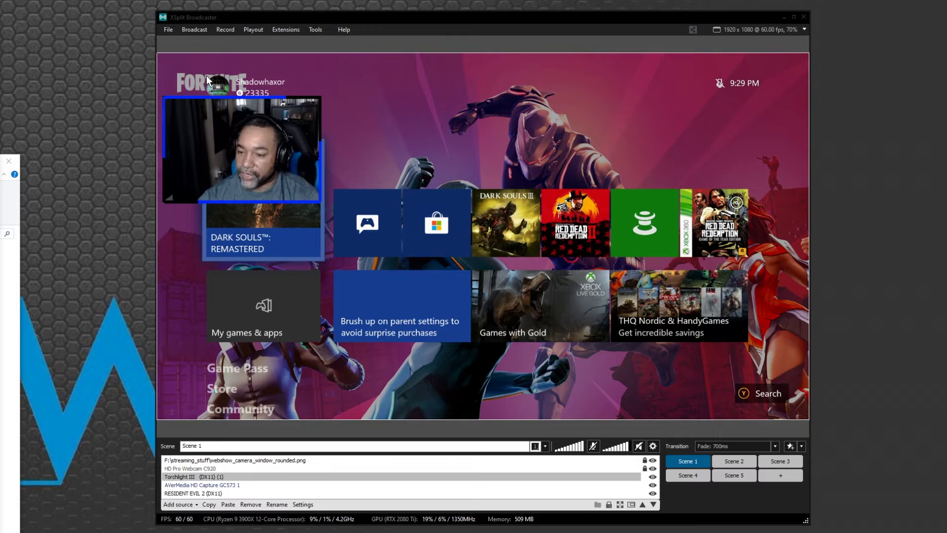
pyautogui.click(203, 75)
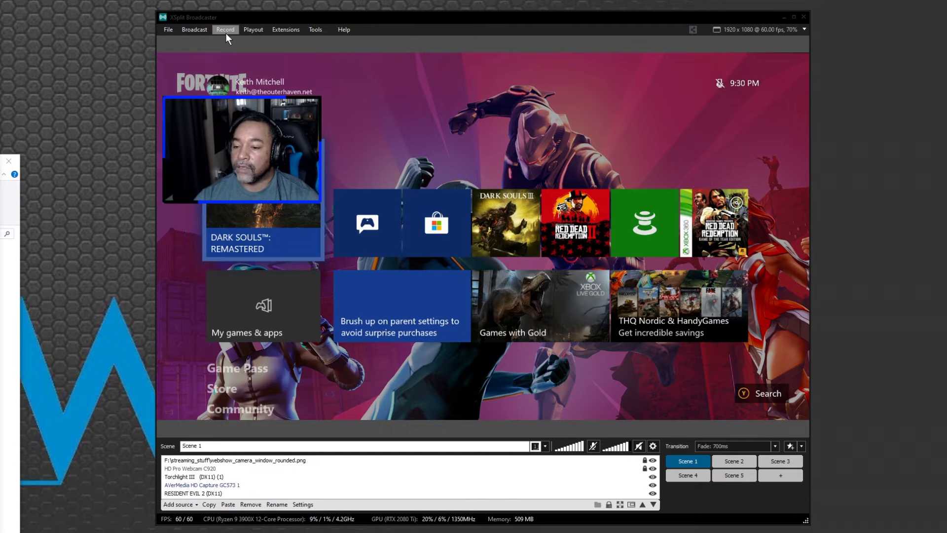
pyautogui.click(256, 83)
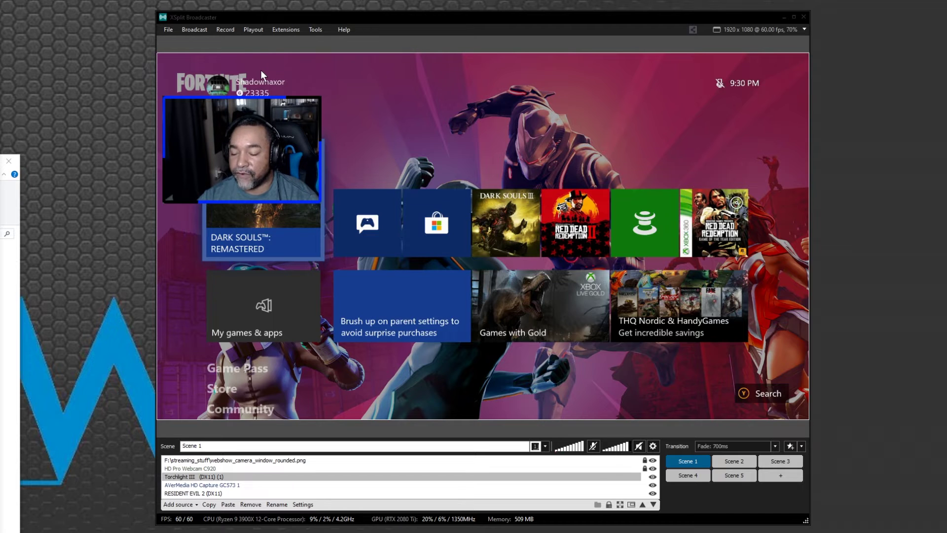
pyautogui.click(243, 35)
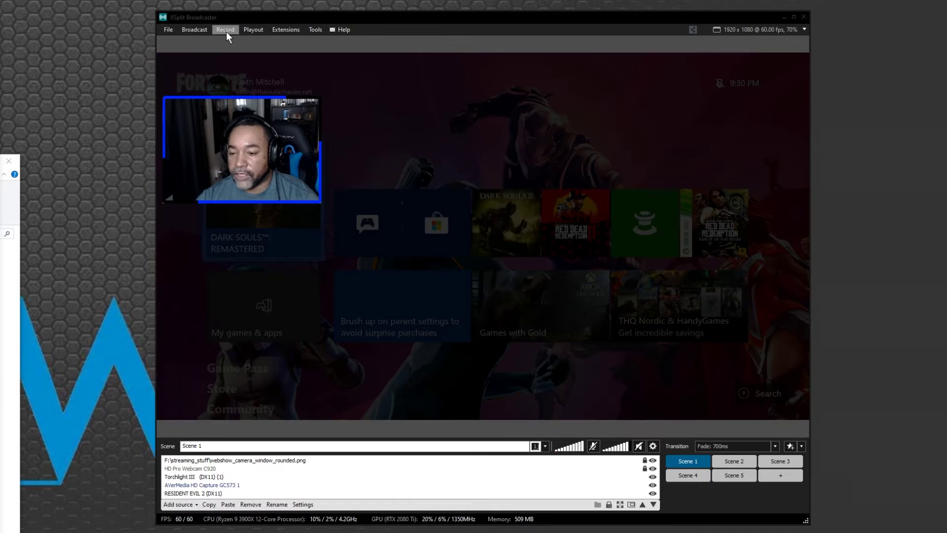
pyautogui.click(395, 232)
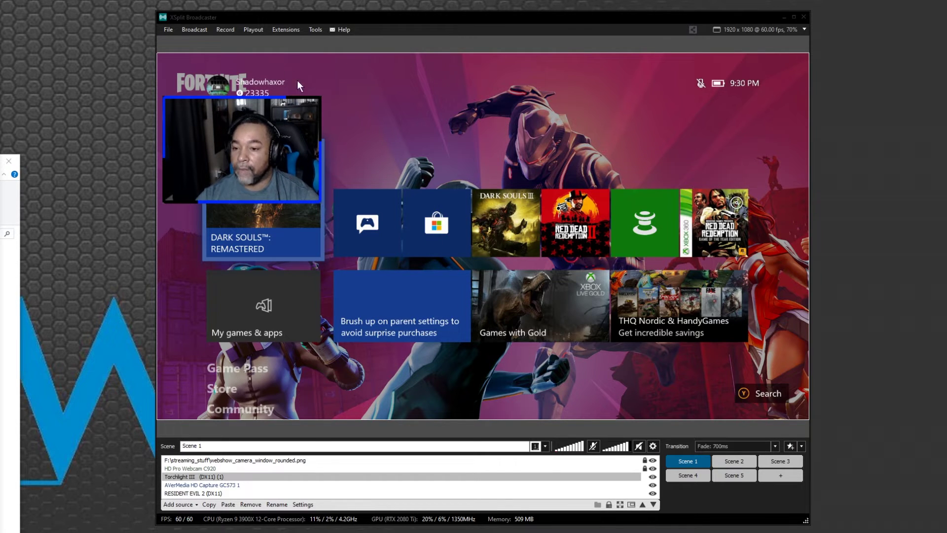
pyautogui.click(250, 40)
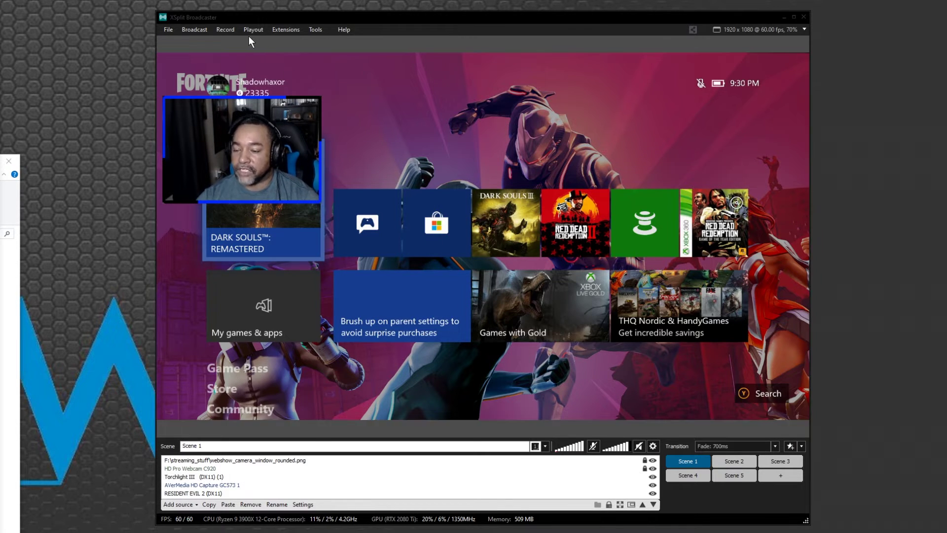
# Go live on YouTube Live with the unlisted Gaming broadcast 'Rumors Rumors and more Rumors'
pyautogui.click(204, 30)
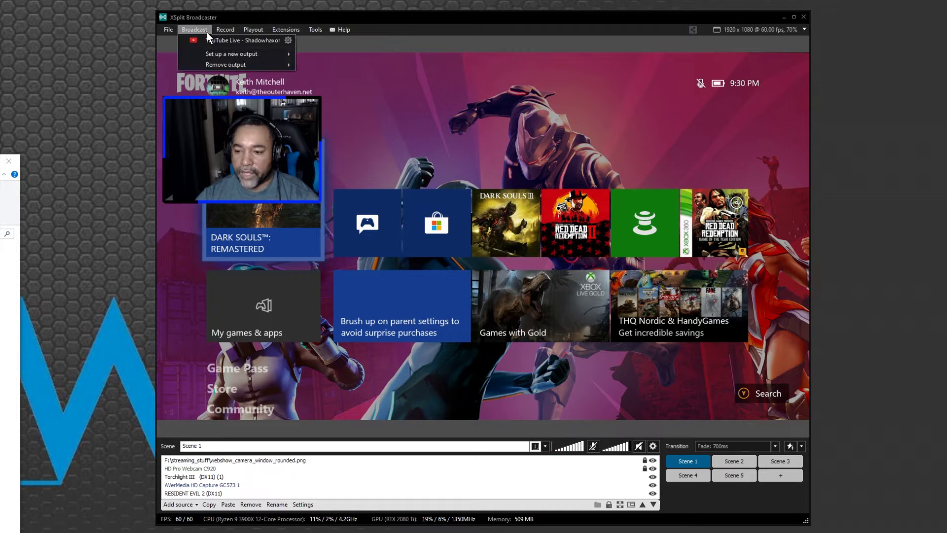
pyautogui.click(212, 42)
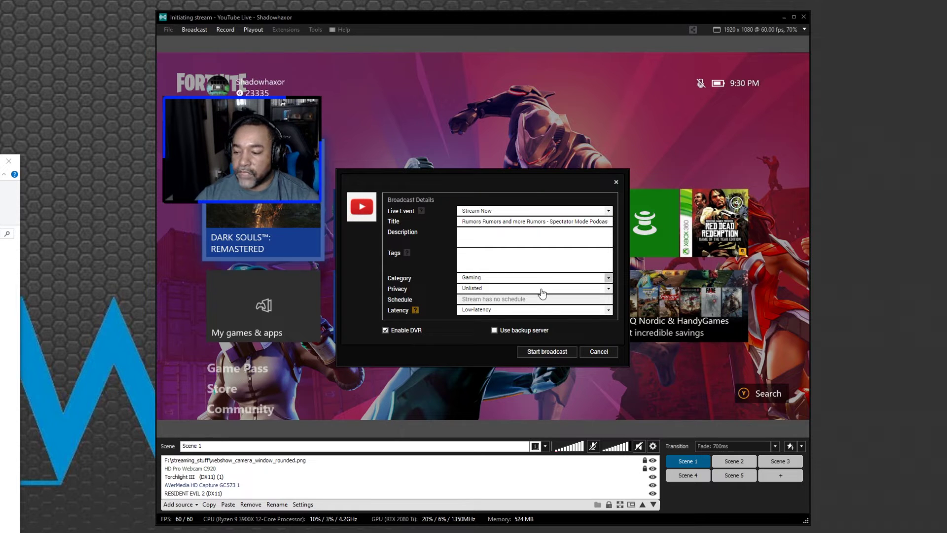
pyautogui.click(559, 355)
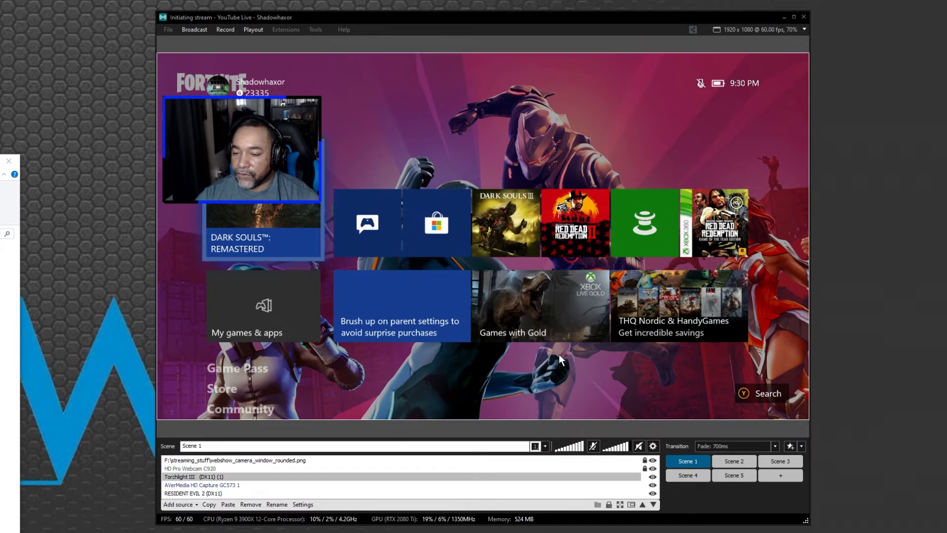
pyautogui.click(226, 31)
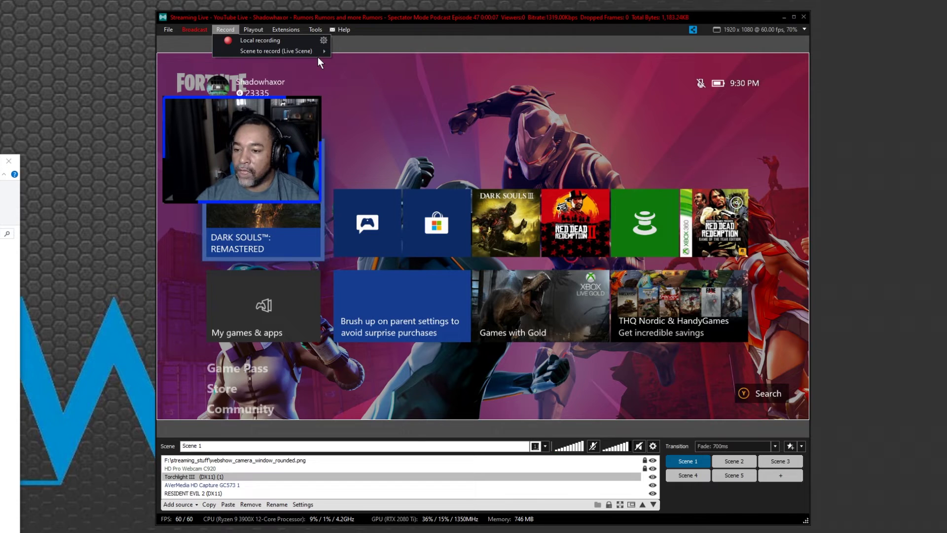
# Switch the live output to Scene 2, select the AVerMedia capture, then return to Scene 1
pyautogui.moveTo(314, 53)
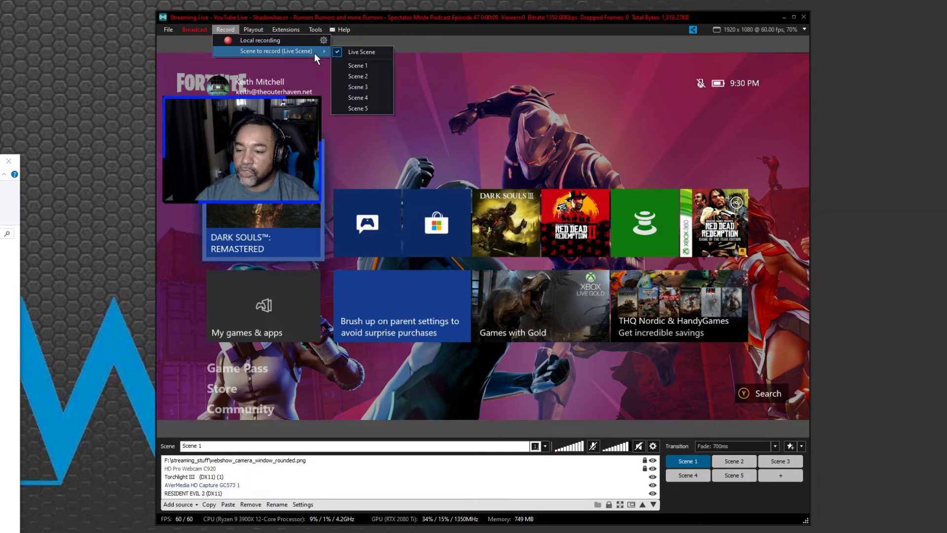
pyautogui.click(742, 464)
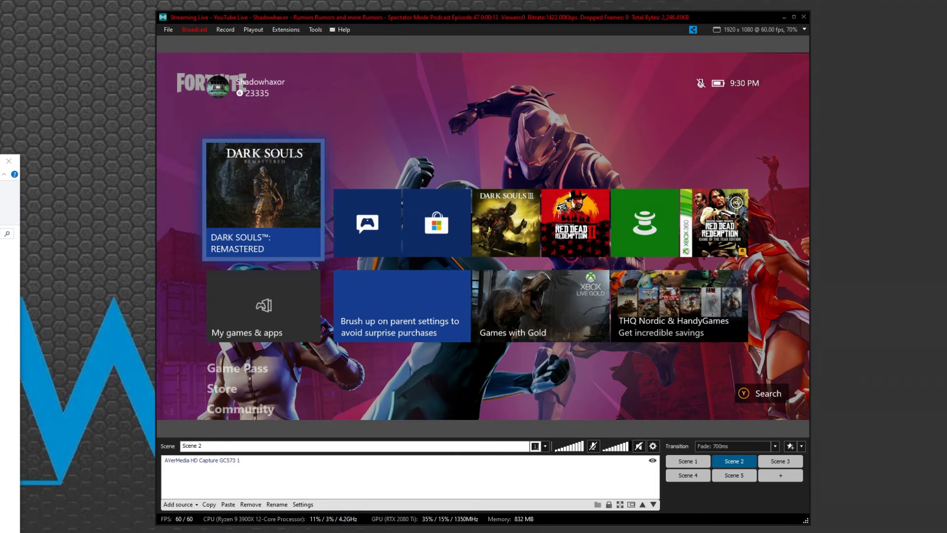
pyautogui.click(321, 223)
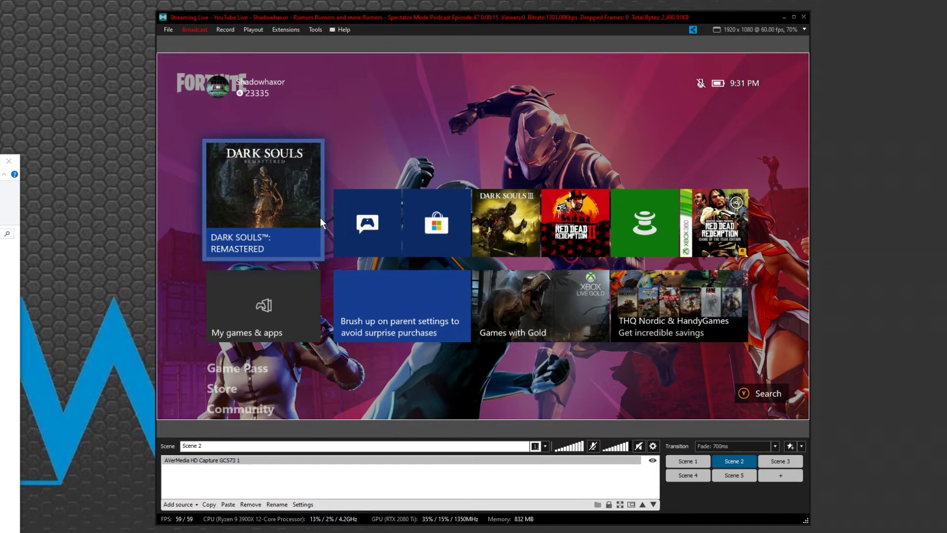
pyautogui.click(696, 466)
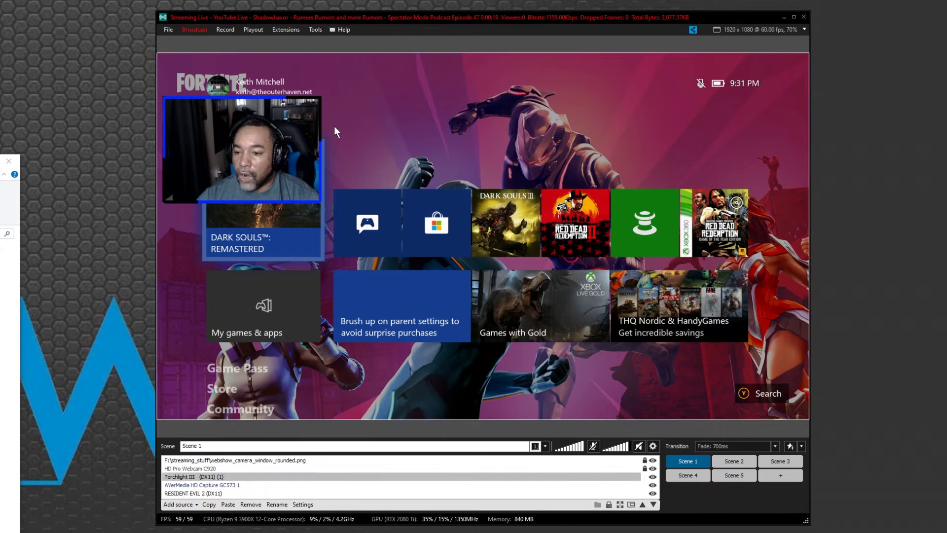
# Set Scene 2 as the scene to record locally instead of the live scene
pyautogui.click(225, 29)
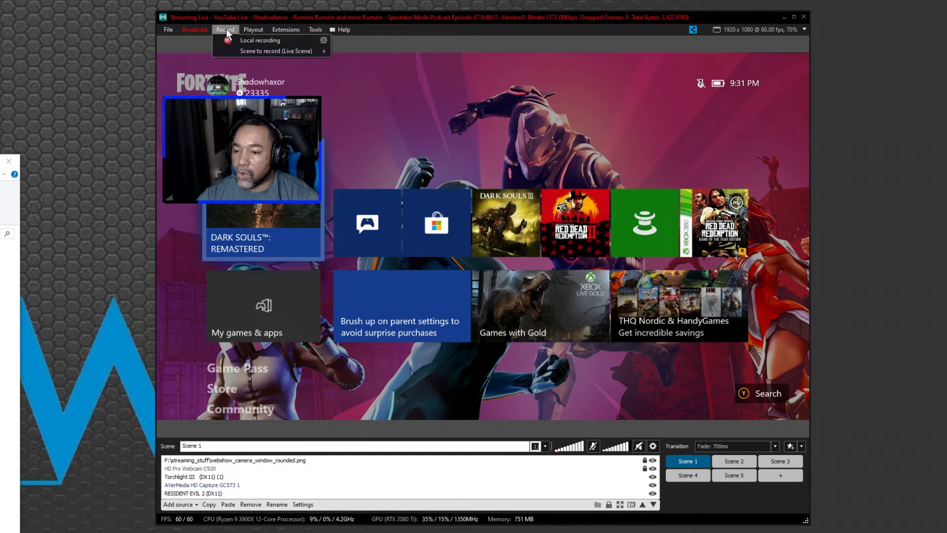
pyautogui.moveTo(253, 55)
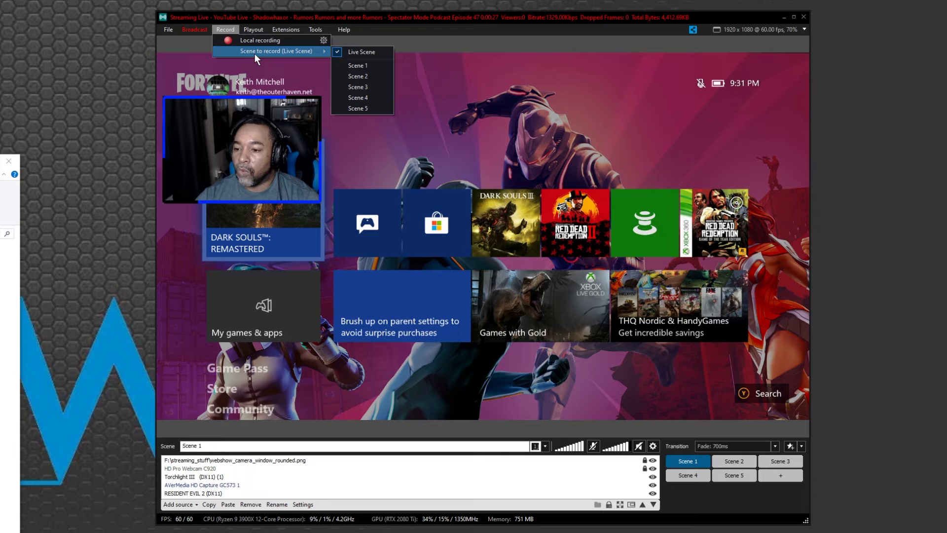
pyautogui.click(356, 76)
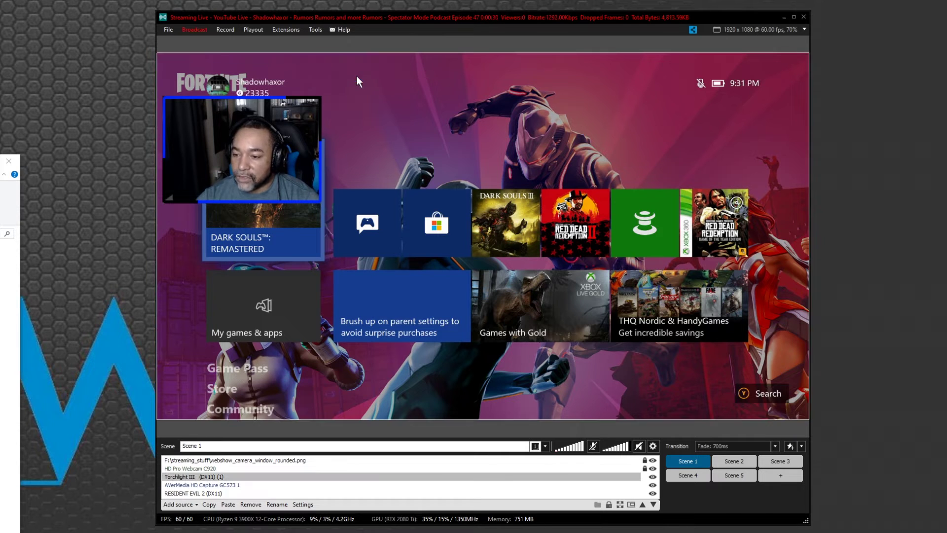
# Start a local recording while streaming, then stop it after a short clip
pyautogui.click(230, 29)
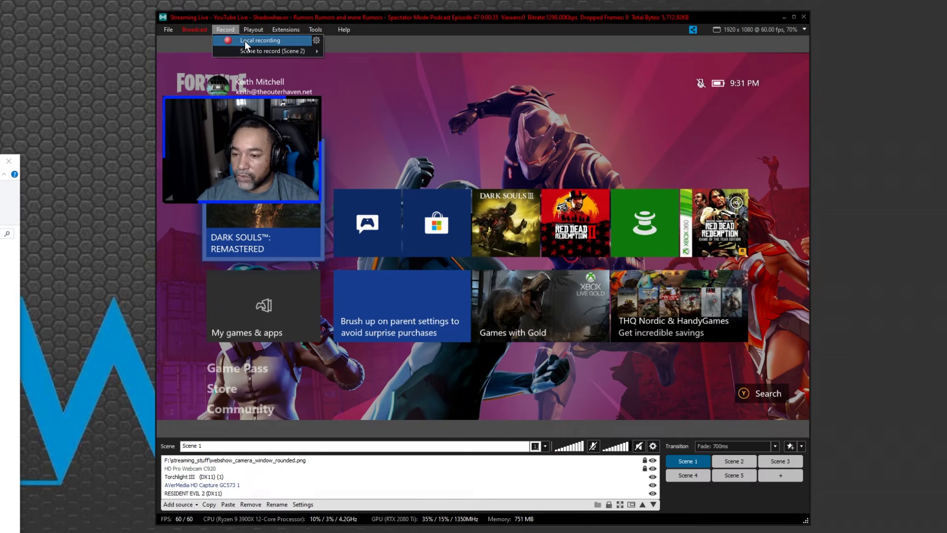
pyautogui.click(244, 41)
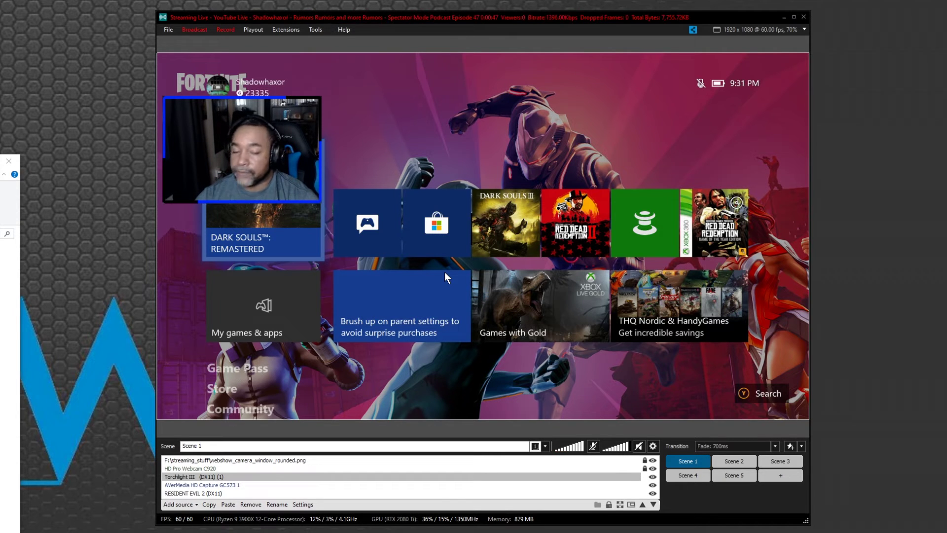
pyautogui.click(221, 31)
pyautogui.click(232, 39)
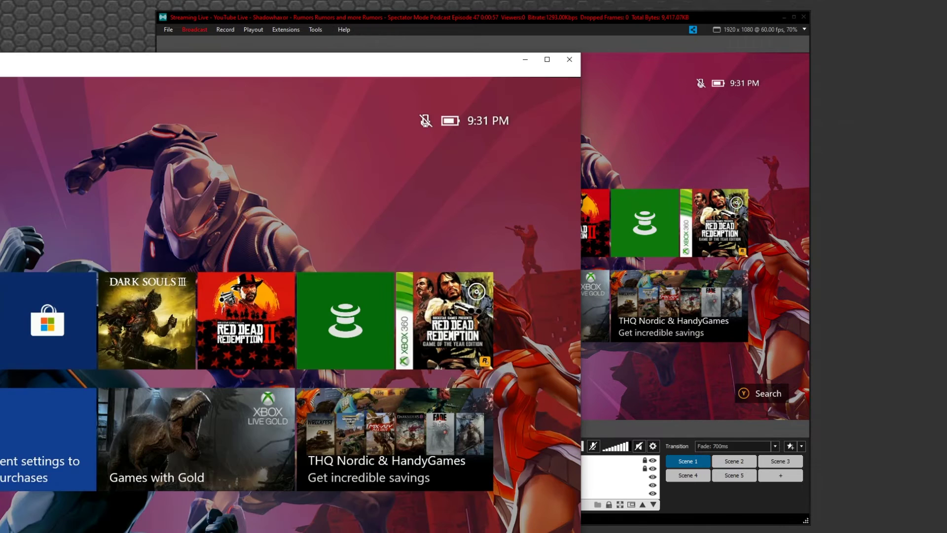
# Move the player window to view the webcam-free 2020-01-30_21-31-35.mp4 clip, then close it
pyautogui.moveTo(52, 76); pyautogui.dragTo(575, 48)
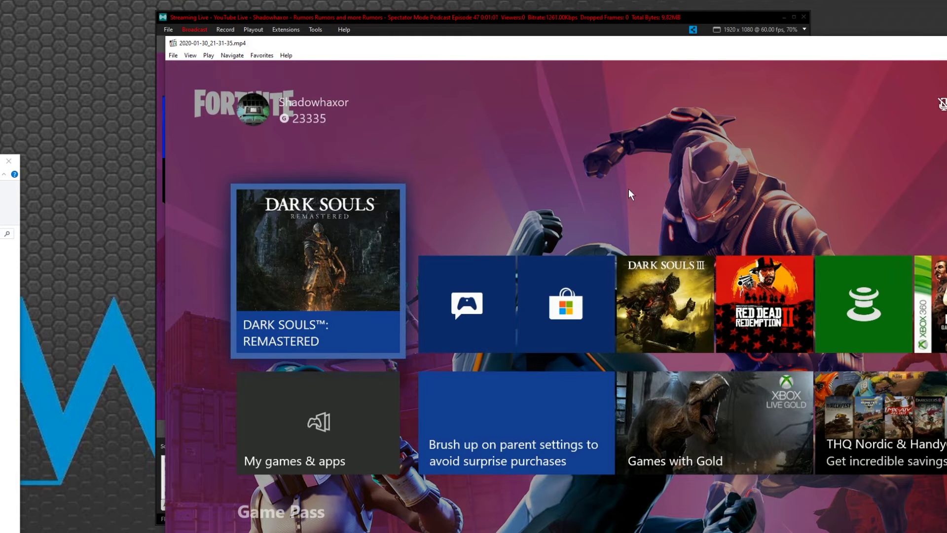
pyautogui.moveTo(464, 58); pyautogui.dragTo(35, 59)
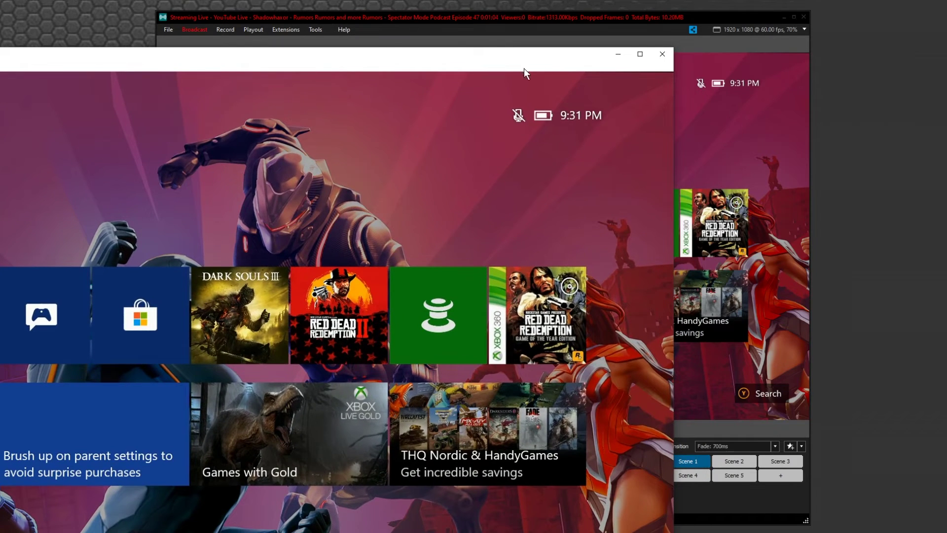
pyautogui.click(663, 54)
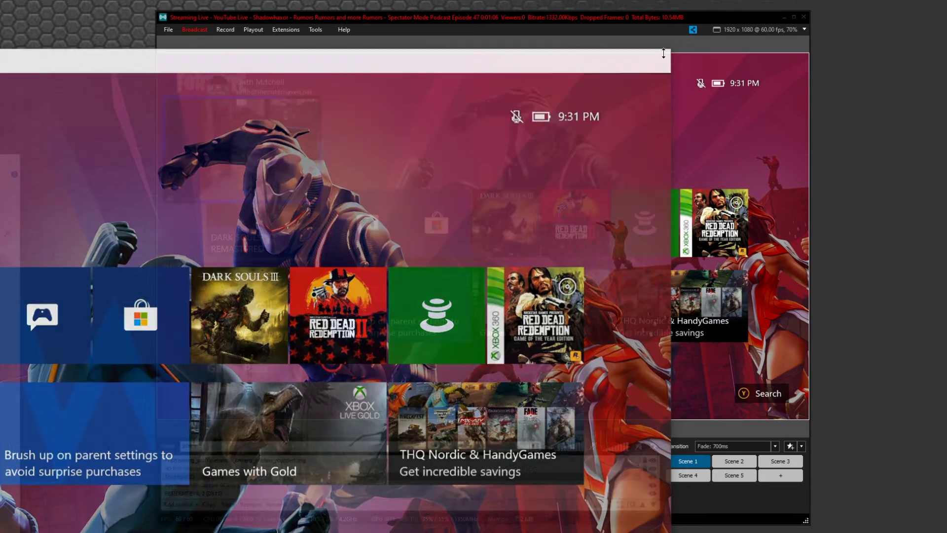
# Set Live Scene as the scene to record and start a local recording
pyautogui.click(224, 29)
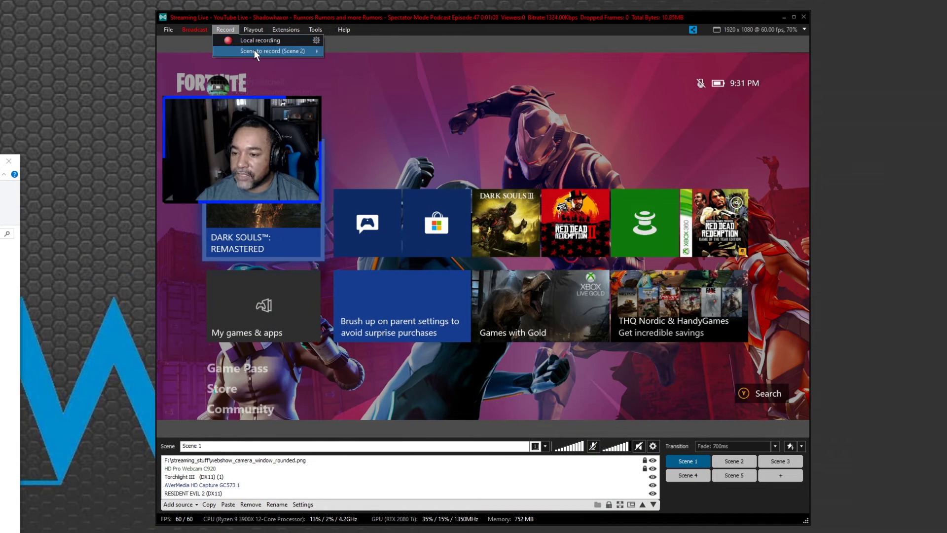
pyautogui.moveTo(254, 51)
pyautogui.click(334, 54)
pyautogui.click(227, 30)
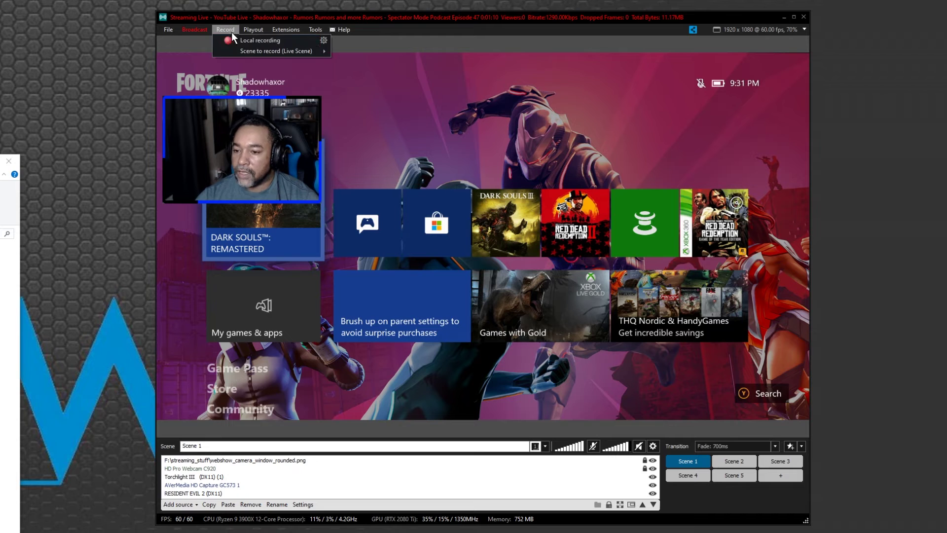
pyautogui.click(245, 42)
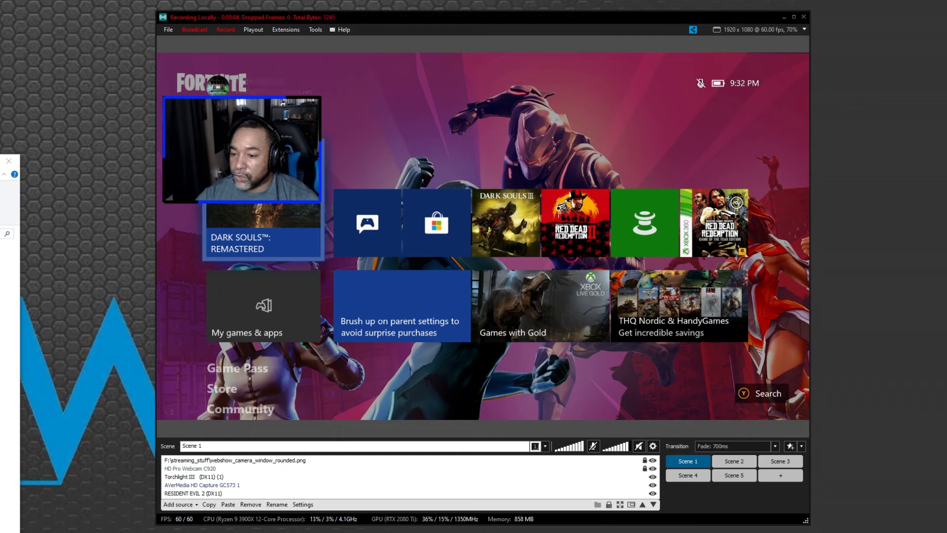
# Select the webcam overlay and the game capture in the preview, then stop recording
pyautogui.click(175, 184)
pyautogui.click(175, 276)
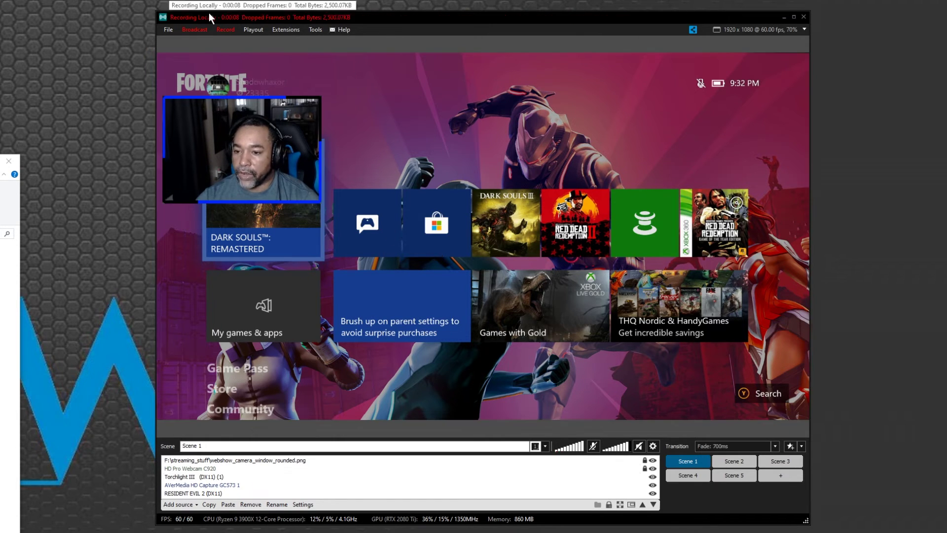
pyautogui.click(224, 30)
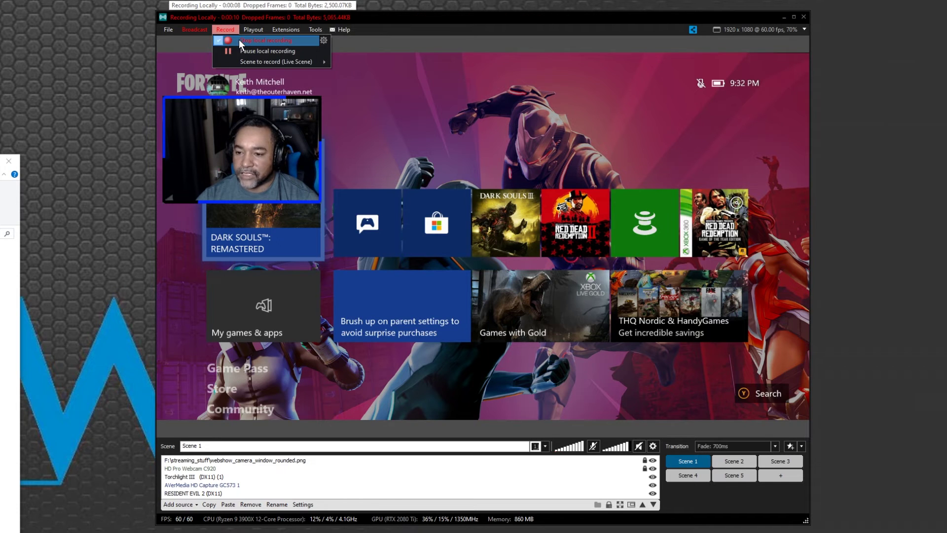
pyautogui.click(239, 40)
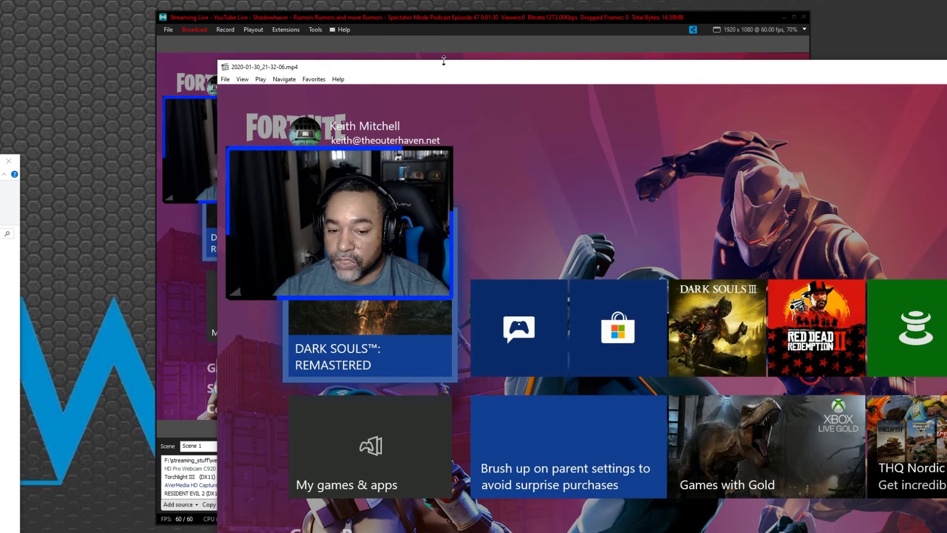
# Nudge the player left to watch the 2020-01-30_21-32-06.mp4 webcam-overlay clip, then close it
pyautogui.moveTo(439, 72); pyautogui.dragTo(5, 74)
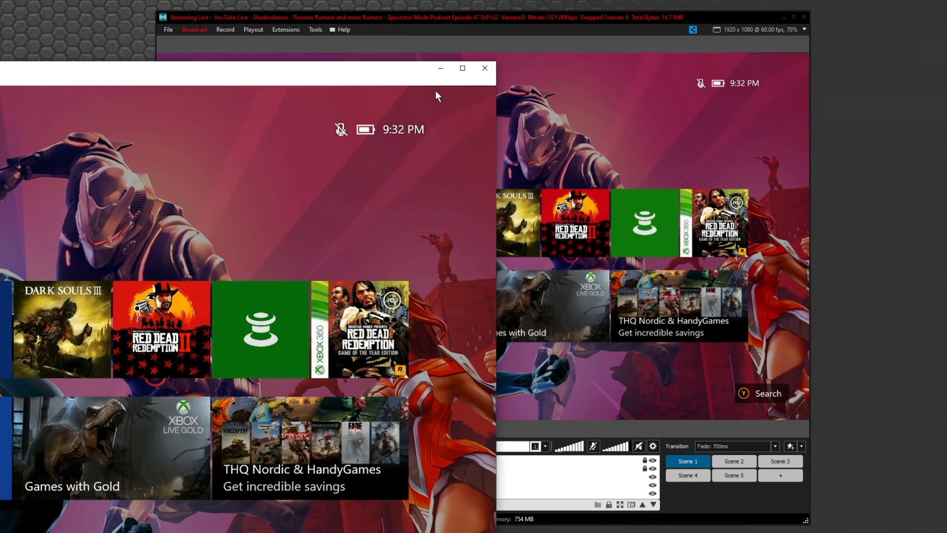
pyautogui.click(484, 69)
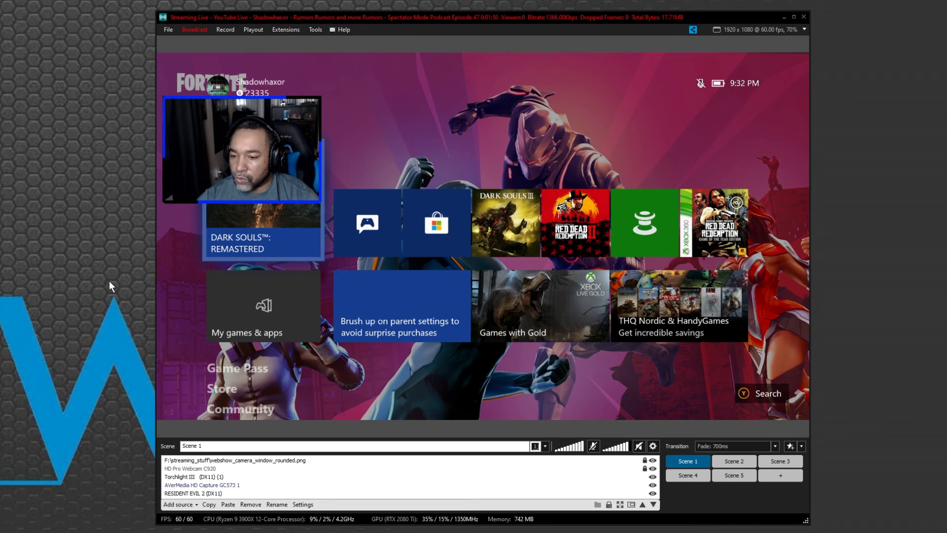
# Show the Scene to record submenu with Live Scene checked, then select the webcam overlay source
pyautogui.click(215, 29)
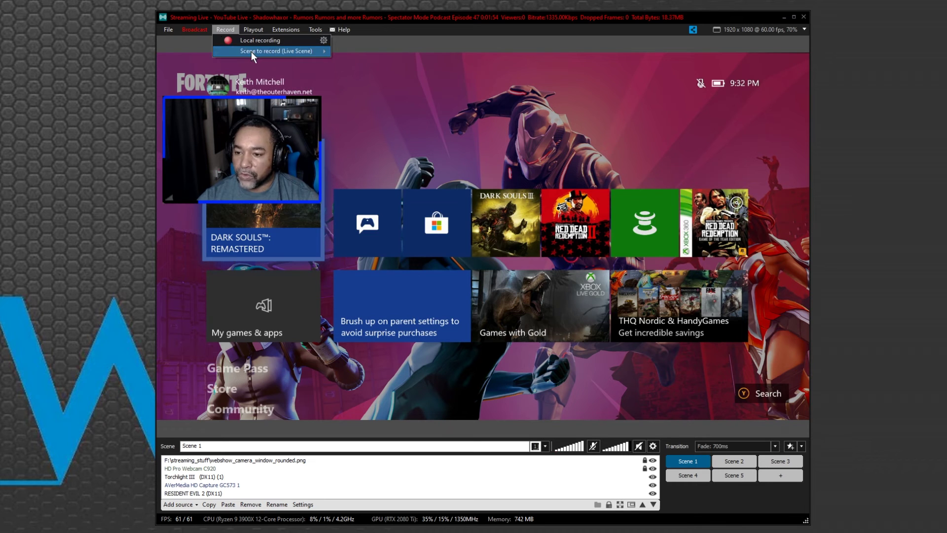
pyautogui.moveTo(251, 50)
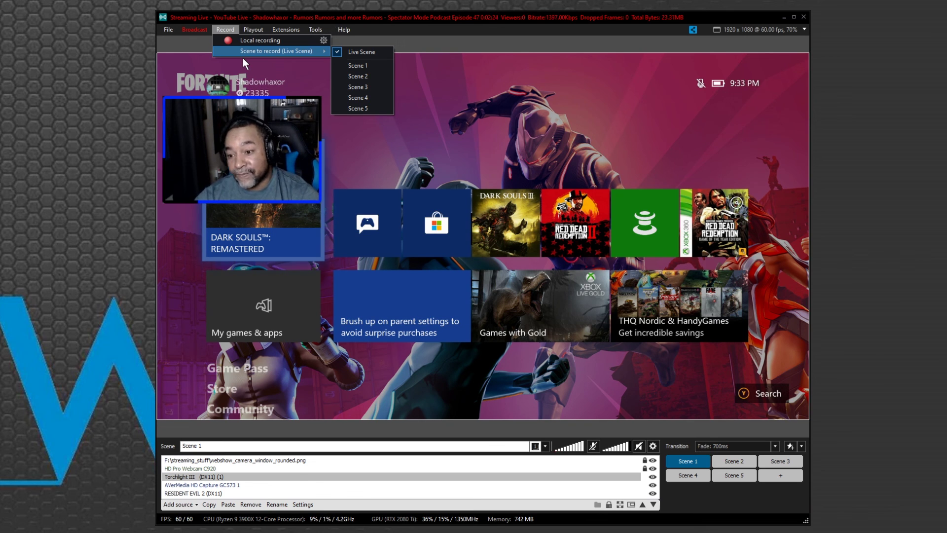
pyautogui.click(217, 111)
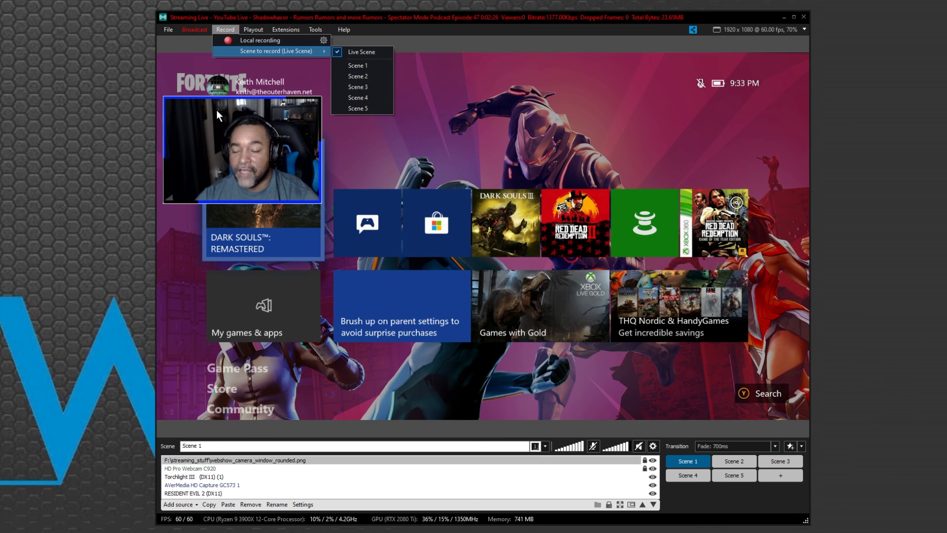